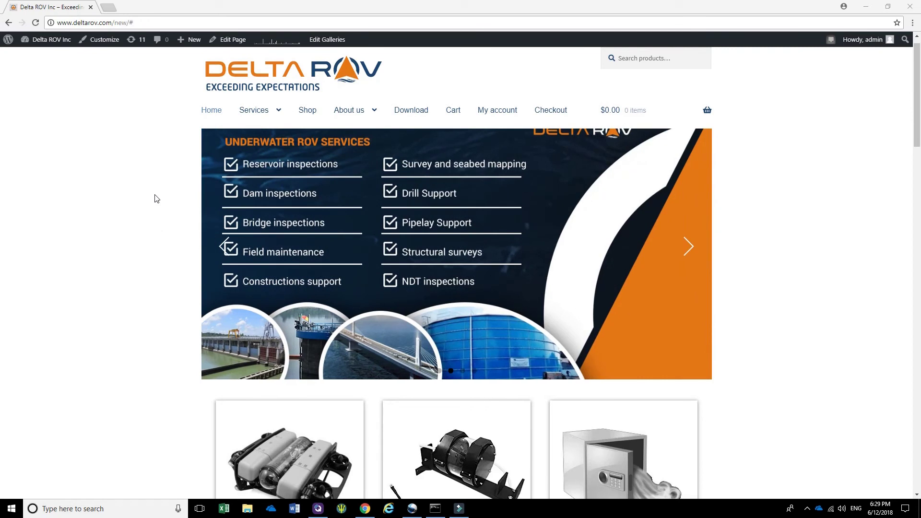
# Switch to QGroundControl and examine the video source and UDP port in the general application settings.
pyautogui.click(319, 509)
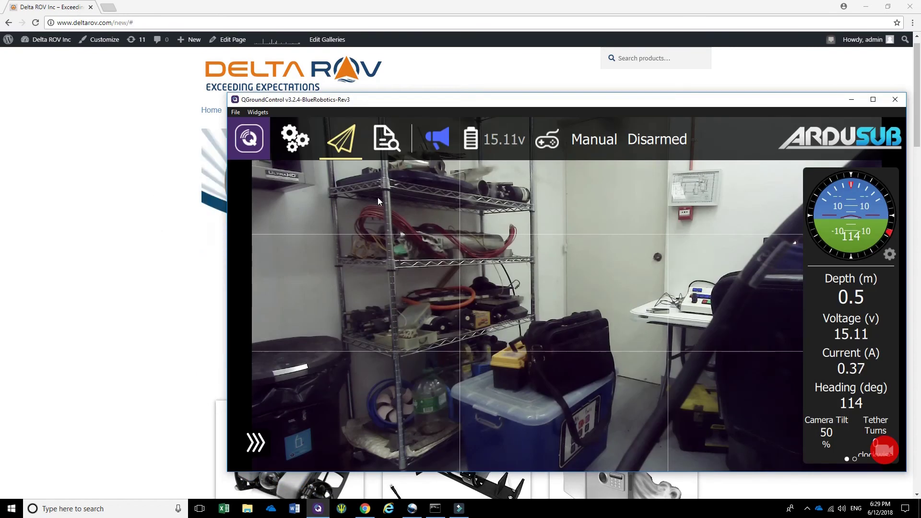
pyautogui.click(245, 144)
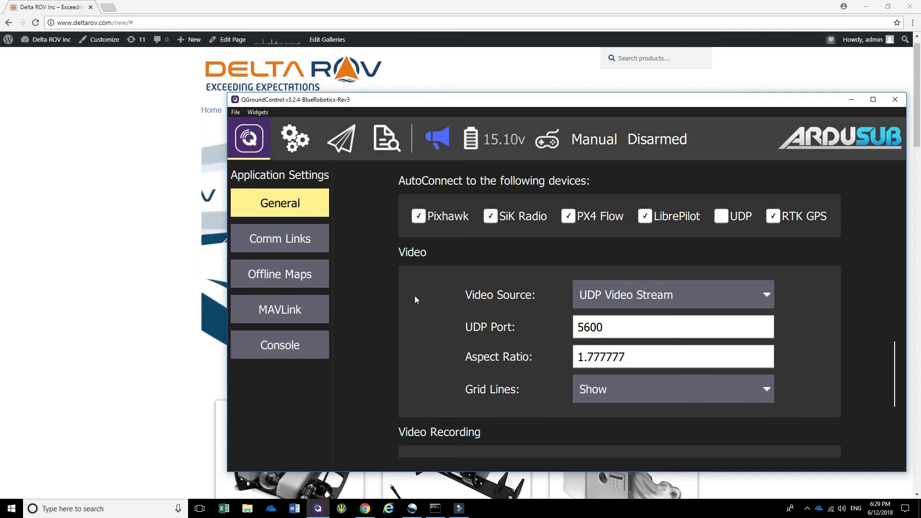
pyautogui.scroll(-1, 441, 318)
pyautogui.scroll(-4, 482, 327)
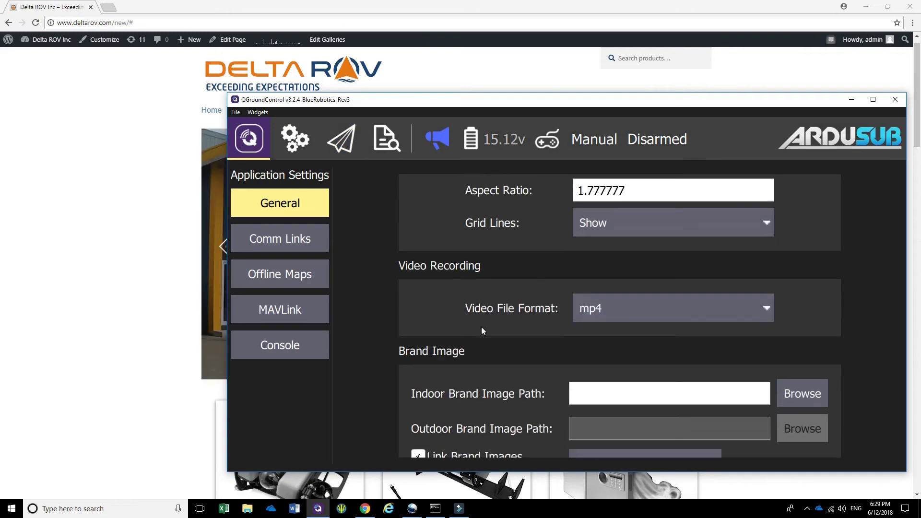
pyautogui.scroll(2, 462, 311)
pyautogui.scroll(1, 462, 311)
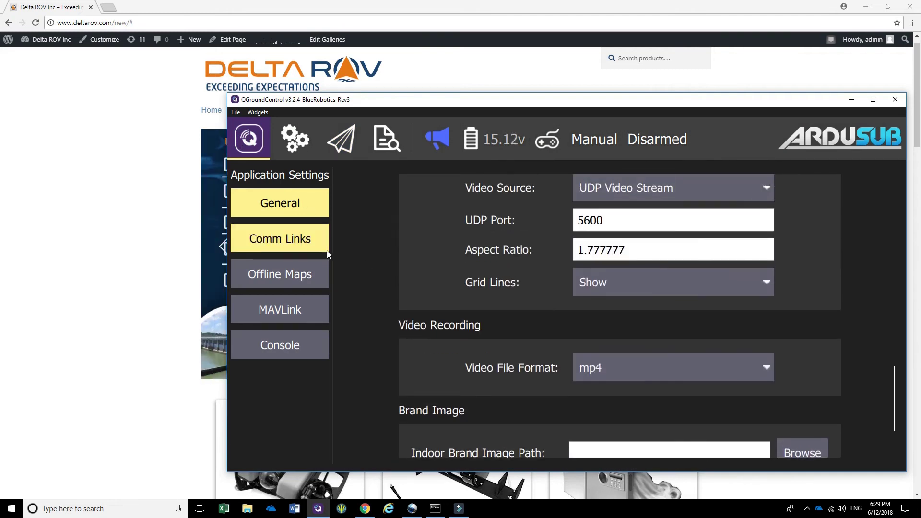
pyautogui.scroll(3, 570, 358)
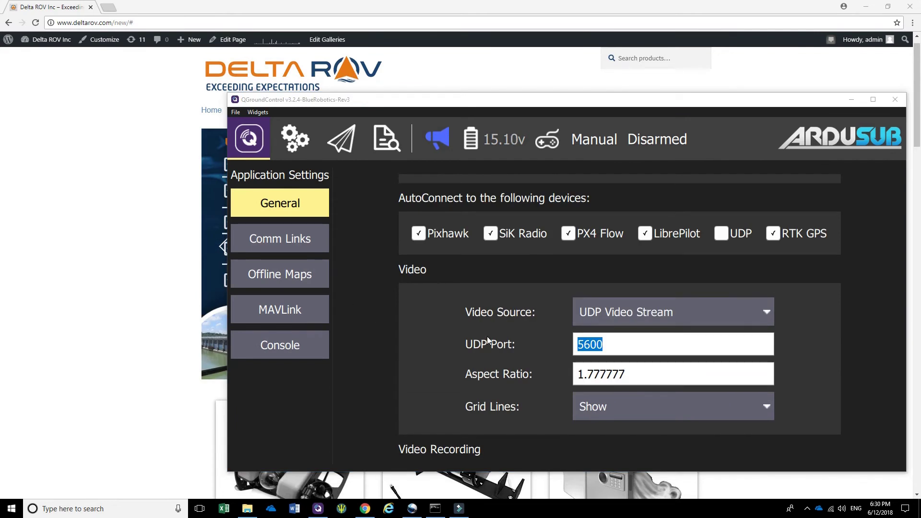
pyautogui.click(593, 344)
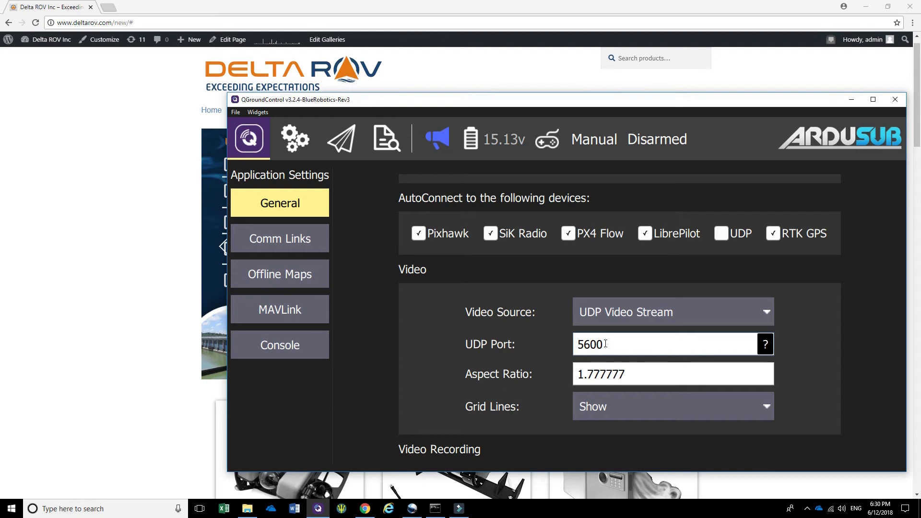
pyautogui.moveTo(605, 344); pyautogui.dragTo(576, 349)
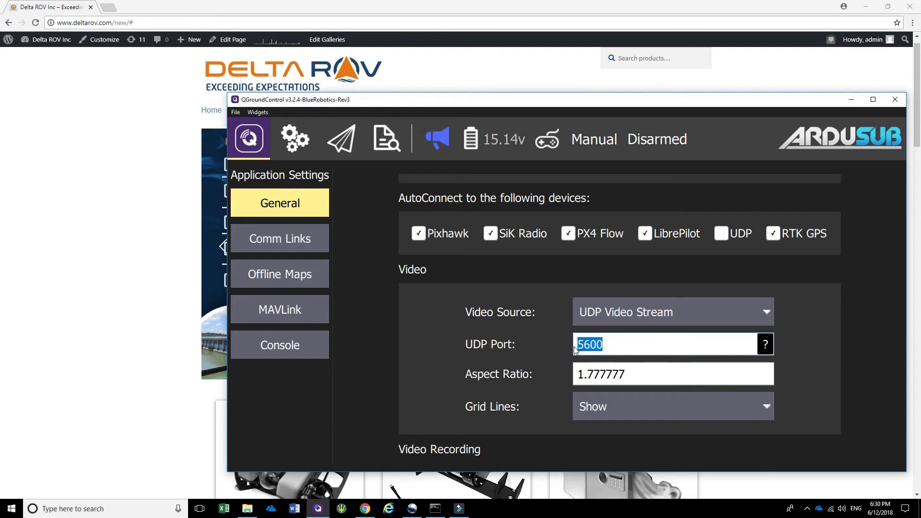
pyautogui.click(631, 346)
# Open the ArduSub companion camera setup page at 192.168.2.2:2770/camera in a new Chrome tab.
pyautogui.click(112, 96)
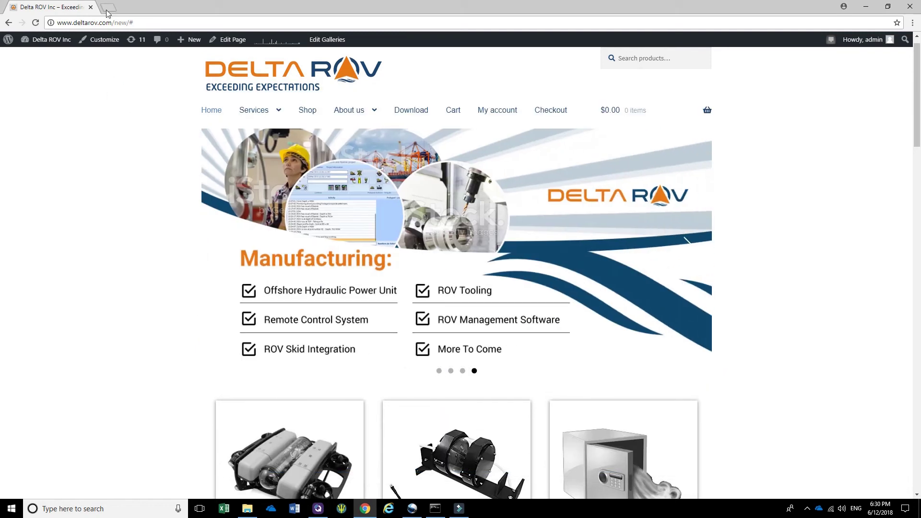
pyautogui.click(108, 8)
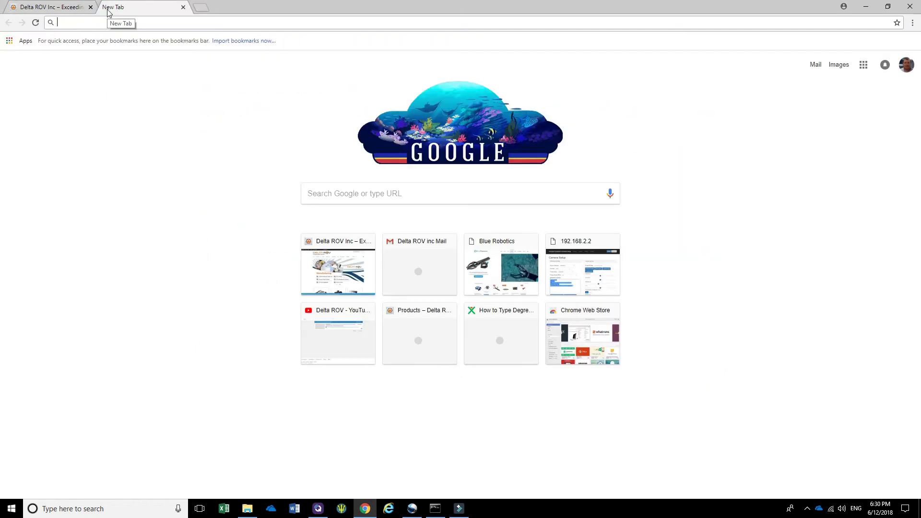
pyautogui.write('192.168.2.2:2770/camera')
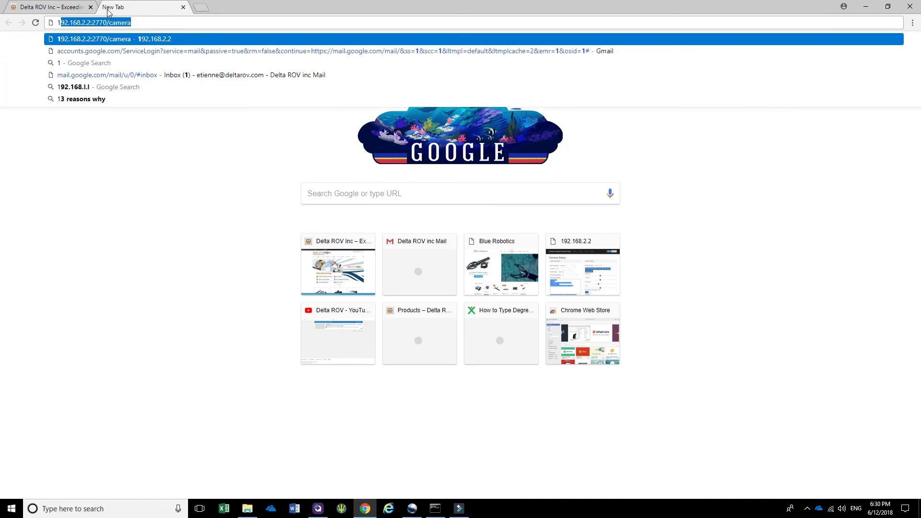
pyautogui.click(70, 23)
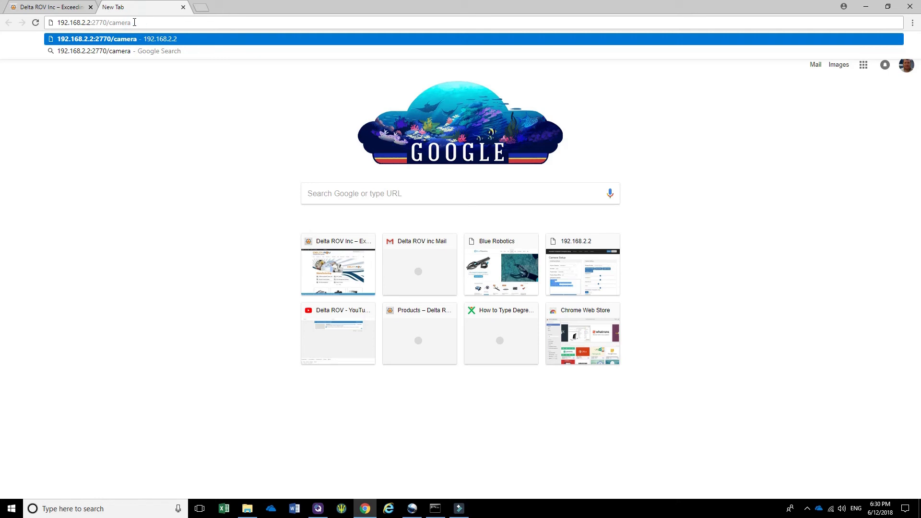
pyautogui.press('Return')
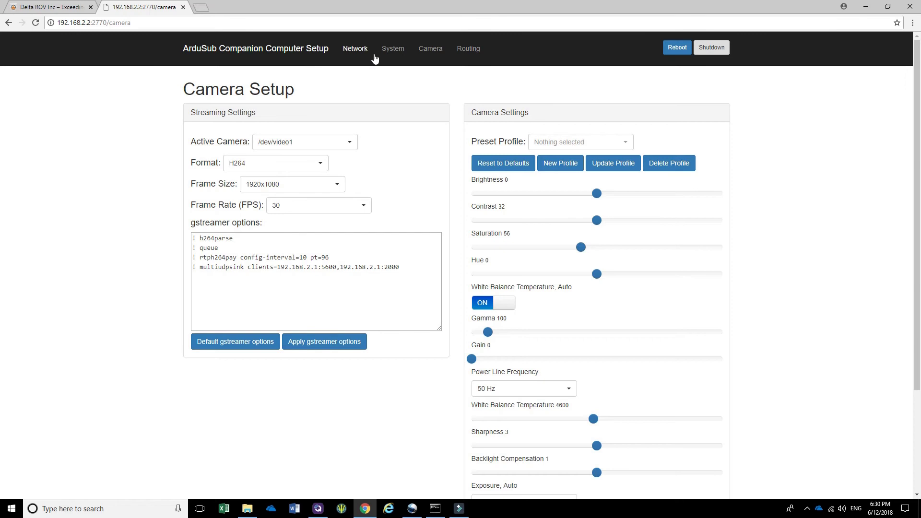
pyautogui.click(425, 54)
# Review the multiudpsink clients 192.168.2.1:5600 and 192.168.2.1:2000 in the gstreamer options and apply the options.
pyautogui.moveTo(408, 267); pyautogui.dragTo(177, 242)
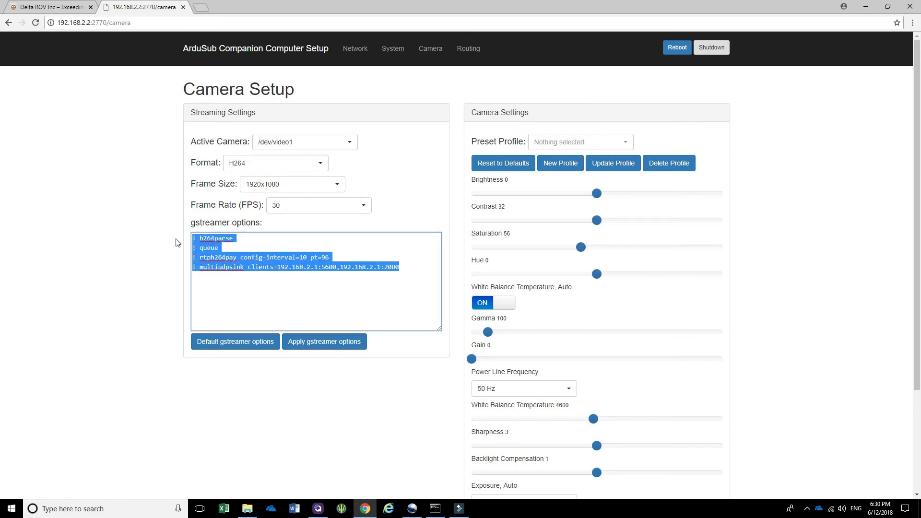
pyautogui.click(220, 280)
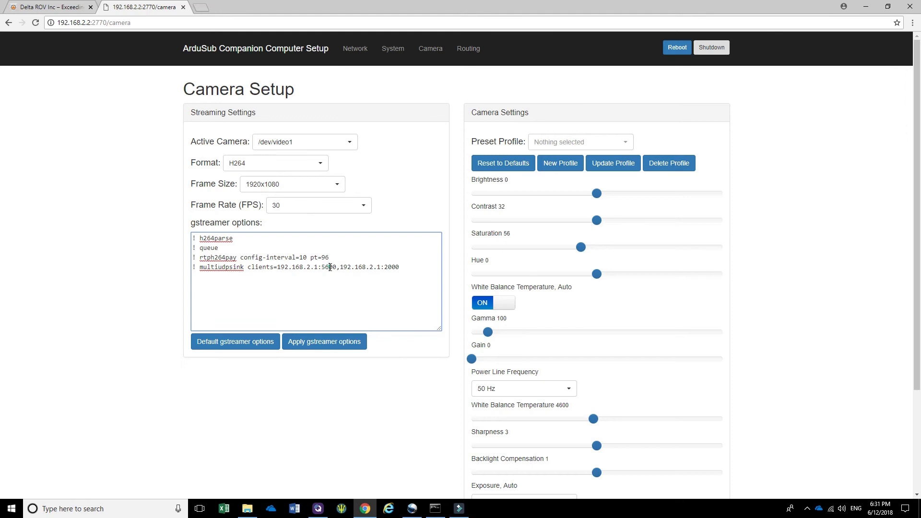
pyautogui.moveTo(337, 267); pyautogui.dragTo(324, 267)
pyautogui.moveTo(402, 269); pyautogui.dragTo(384, 268)
pyautogui.click(333, 347)
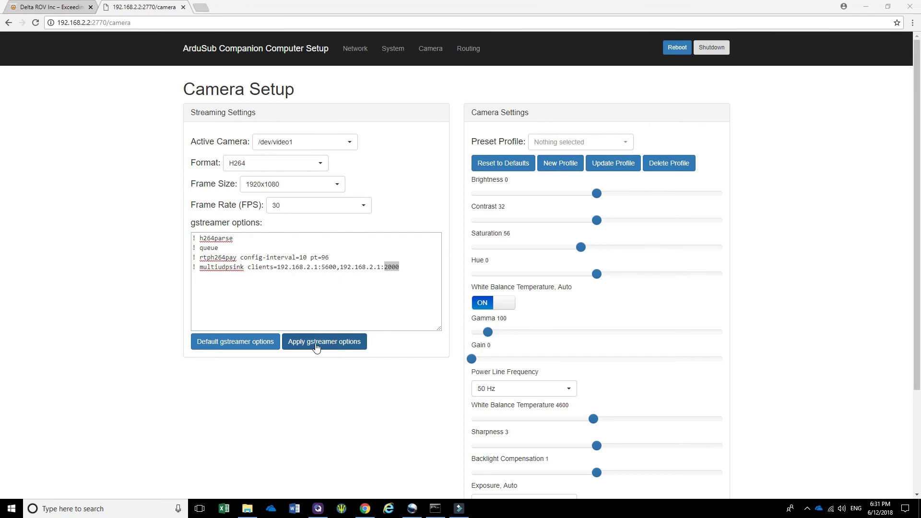
pyautogui.click(317, 346)
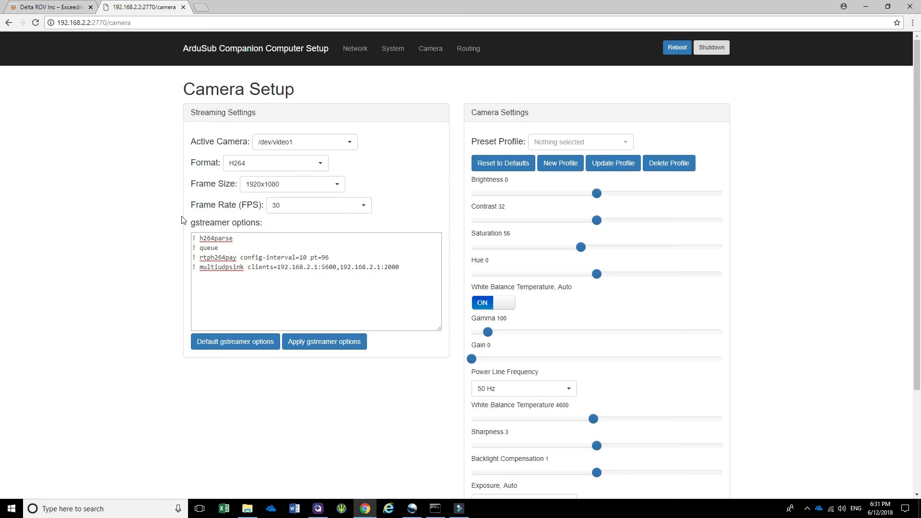
# Download the BR2 SDP file from the Delta ROV site's download page and show br2.sdp in its folder.
pyautogui.click(58, 7)
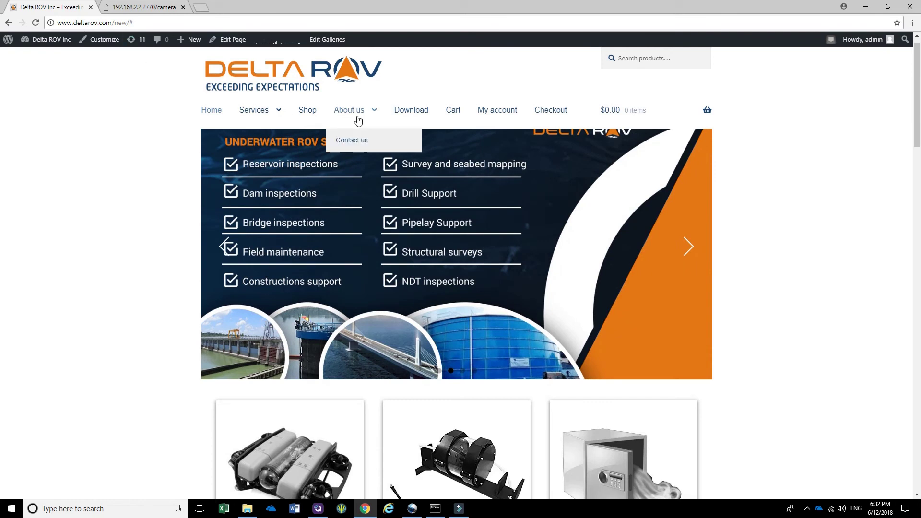
pyautogui.click(412, 115)
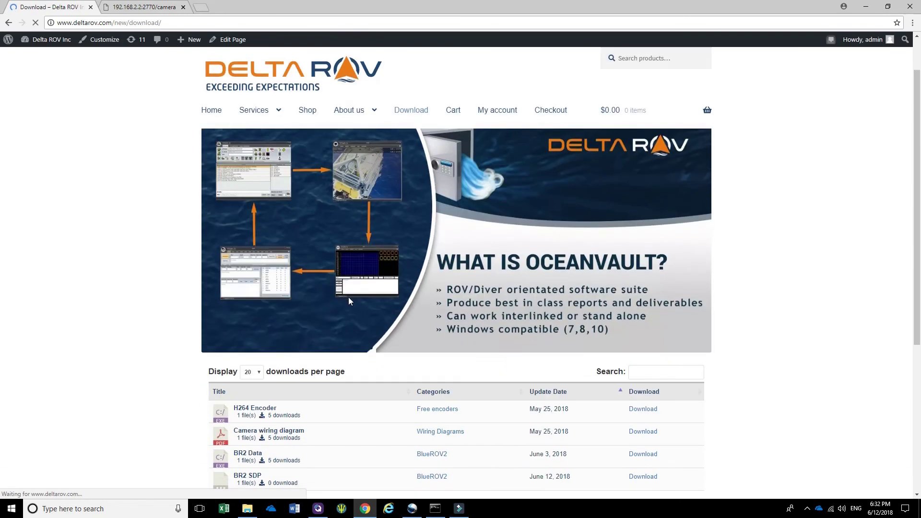
pyautogui.scroll(-3, 348, 300)
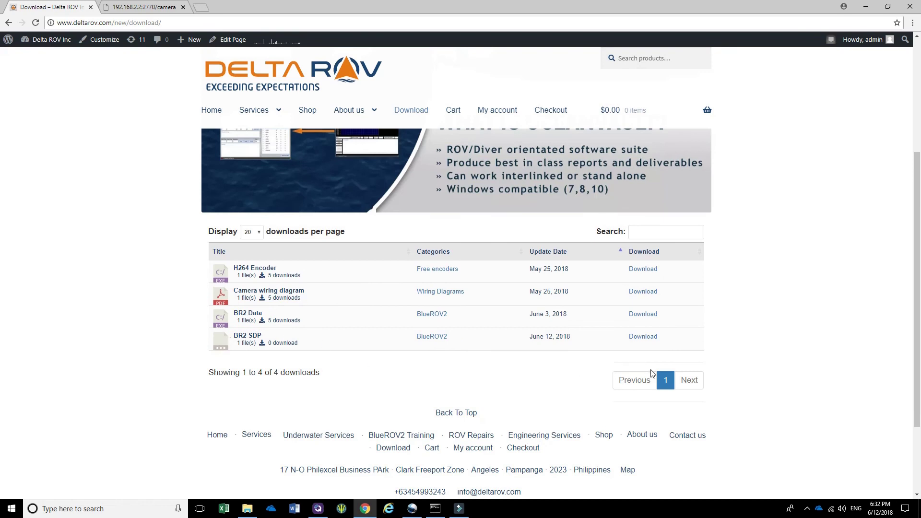
pyautogui.click(643, 338)
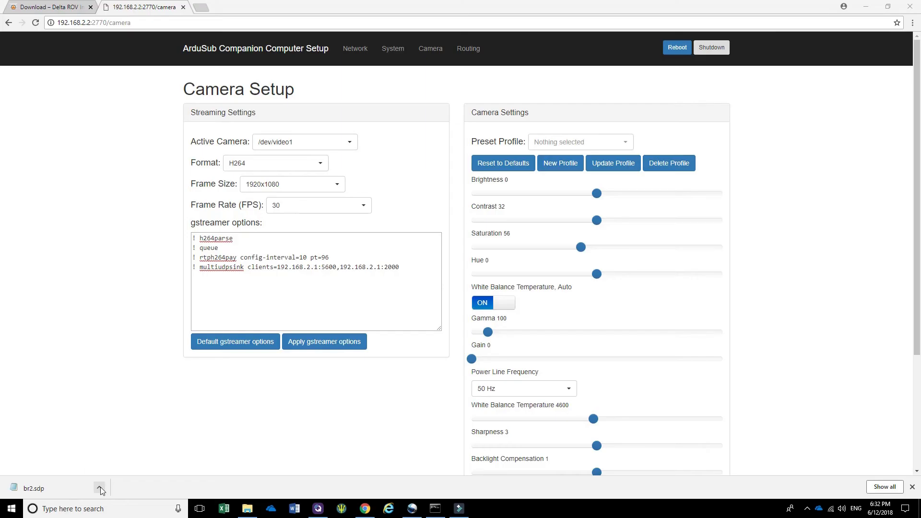
pyautogui.click(99, 487)
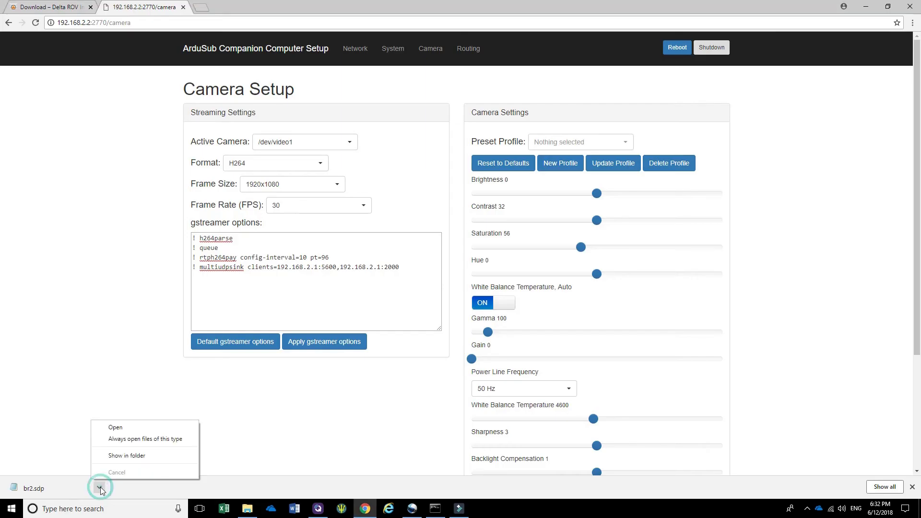
pyautogui.click(125, 457)
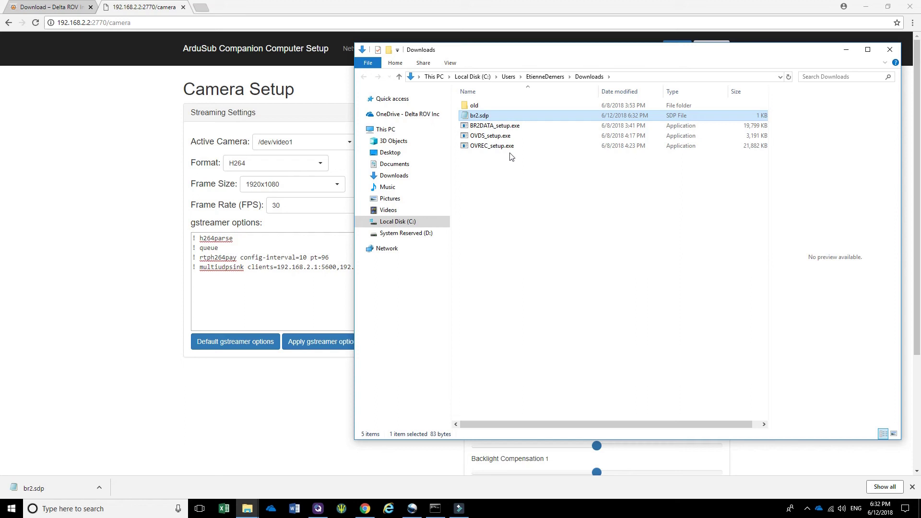
# Open br2.sdp in Notepad and compare its video port with the second client port in the gstreamer options.
pyautogui.rightClick(489, 118)
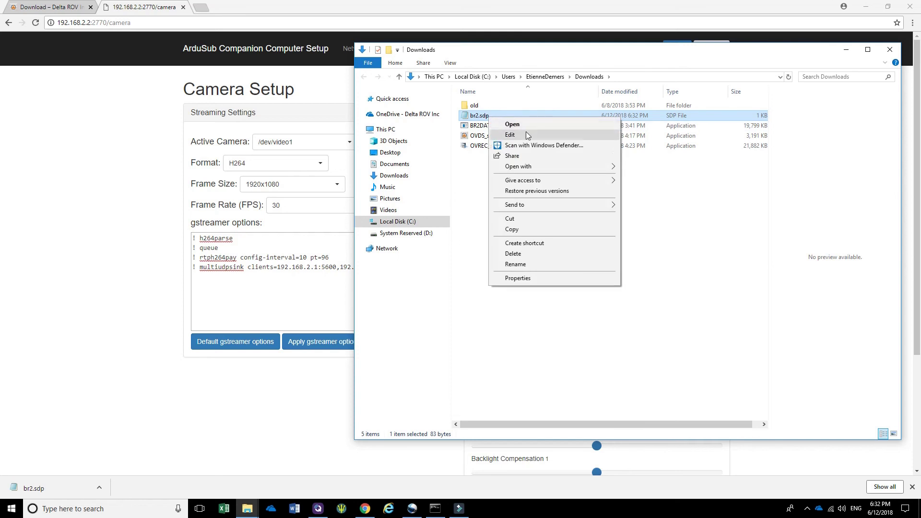
pyautogui.moveTo(565, 166)
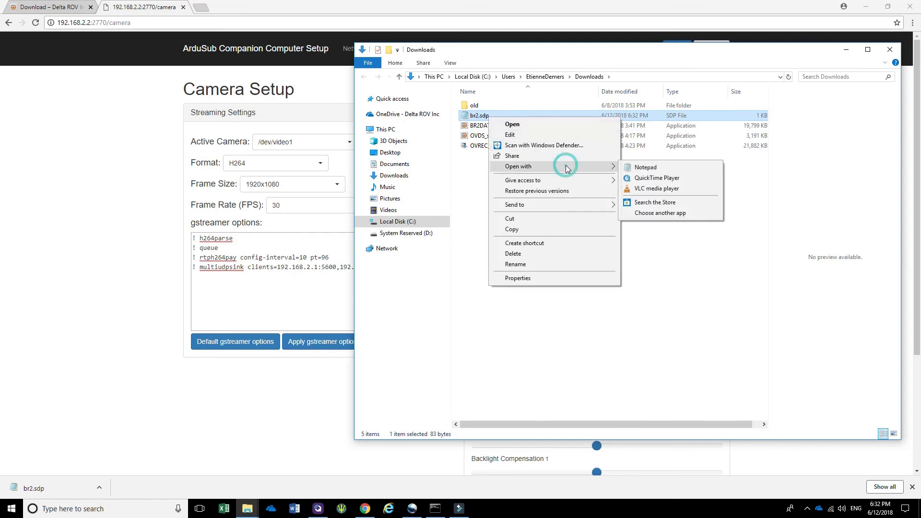
pyautogui.click(645, 168)
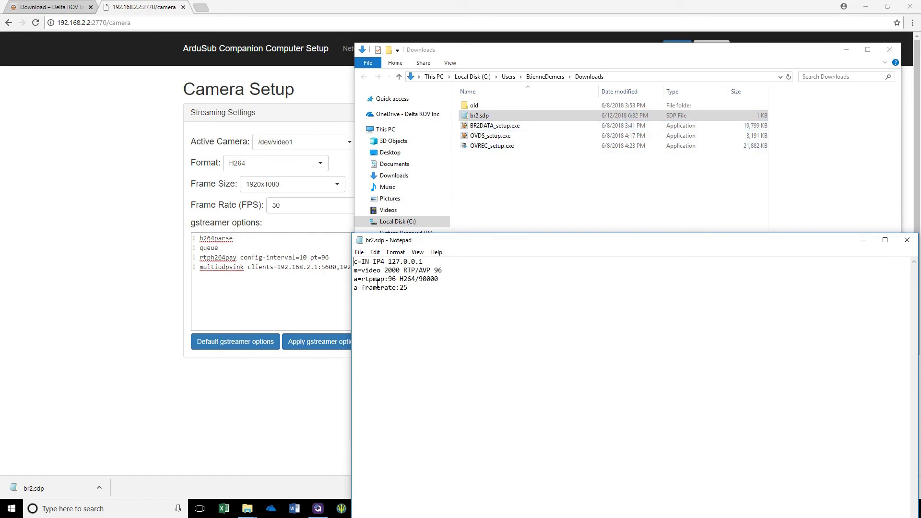
pyautogui.moveTo(399, 270); pyautogui.dragTo(389, 270)
pyautogui.moveTo(426, 241); pyautogui.dragTo(584, 328)
pyautogui.moveTo(708, 57); pyautogui.dragTo(864, 56)
pyautogui.click(472, 369)
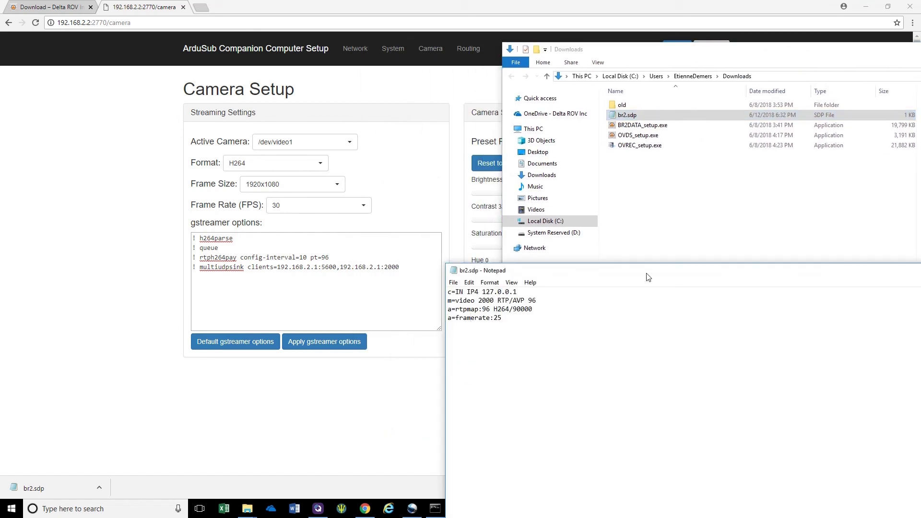
pyautogui.moveTo(645, 272); pyautogui.dragTo(307, 215)
pyautogui.click(663, 214)
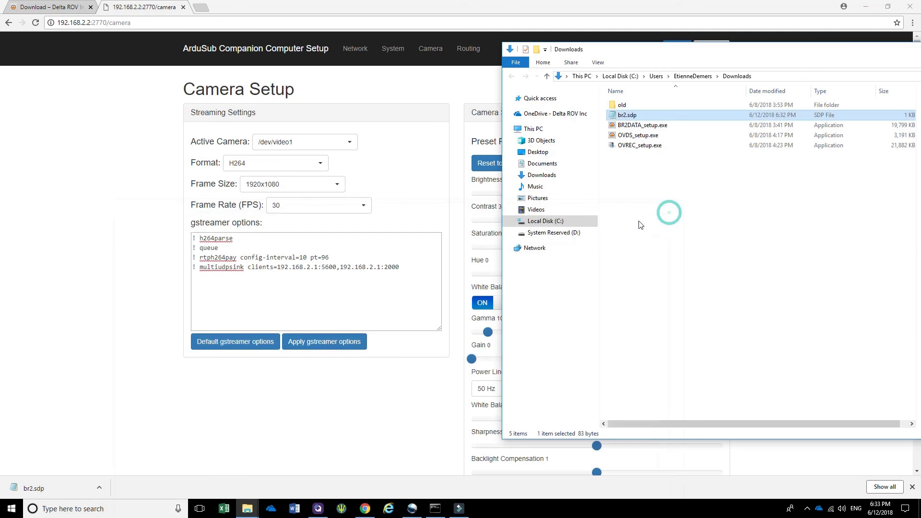
# Open br2.sdp from the Downloads folder with VLC media player to play the camera stream.
pyautogui.moveTo(726, 56); pyautogui.dragTo(383, 66)
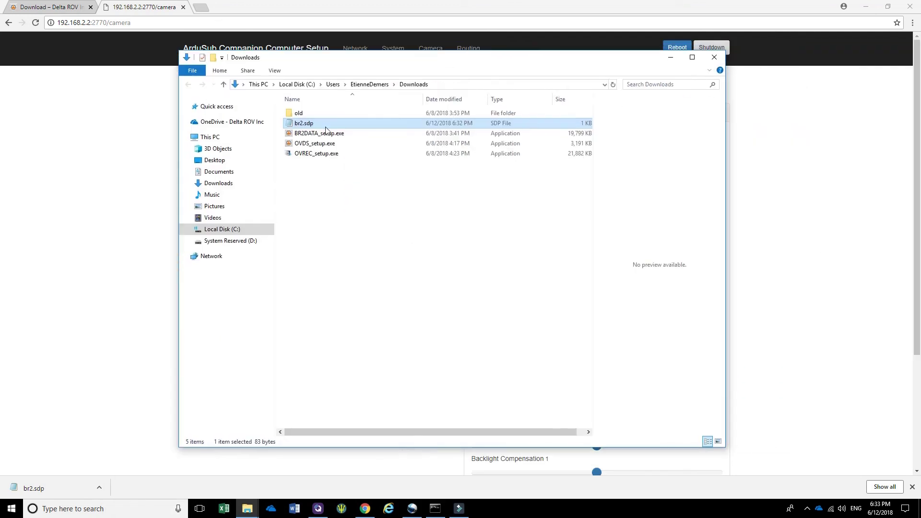
pyautogui.rightClick(304, 126)
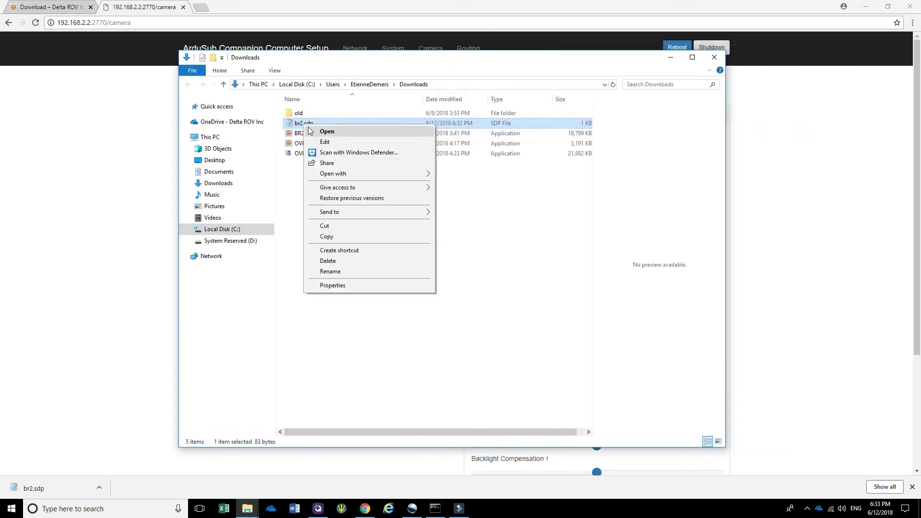
pyautogui.click(408, 174)
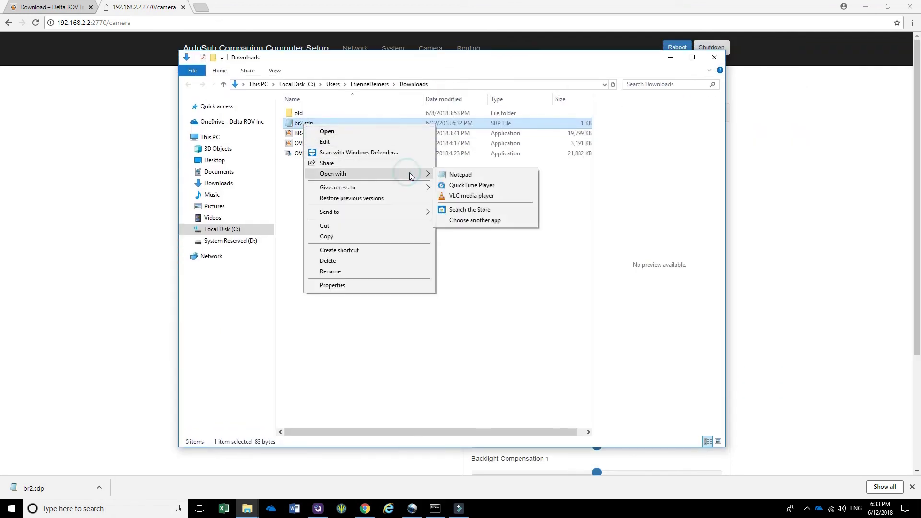
pyautogui.click(476, 197)
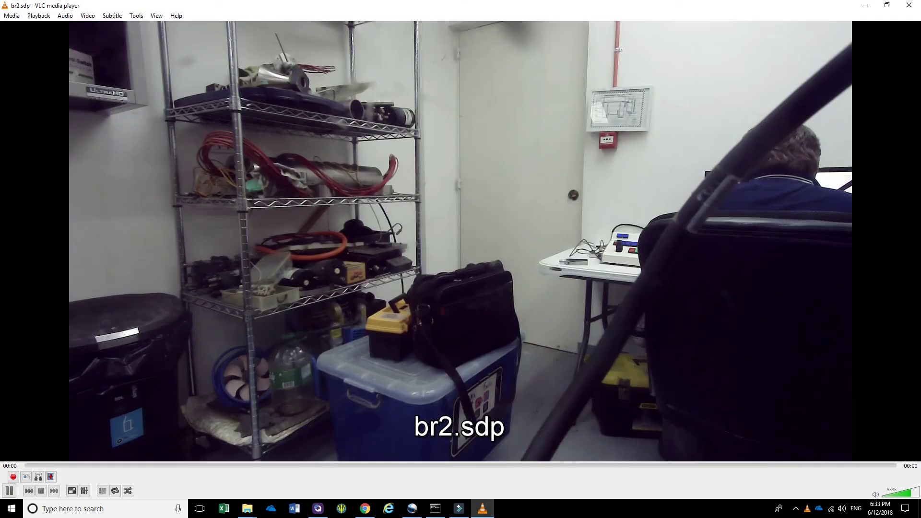
# Arrange a narrowed VLC window and QGroundControl's live video view side by side to compare the two streams.
pyautogui.moveTo(484, 6); pyautogui.dragTo(456, 45)
pyautogui.moveTo(872, 88); pyautogui.dragTo(394, 96)
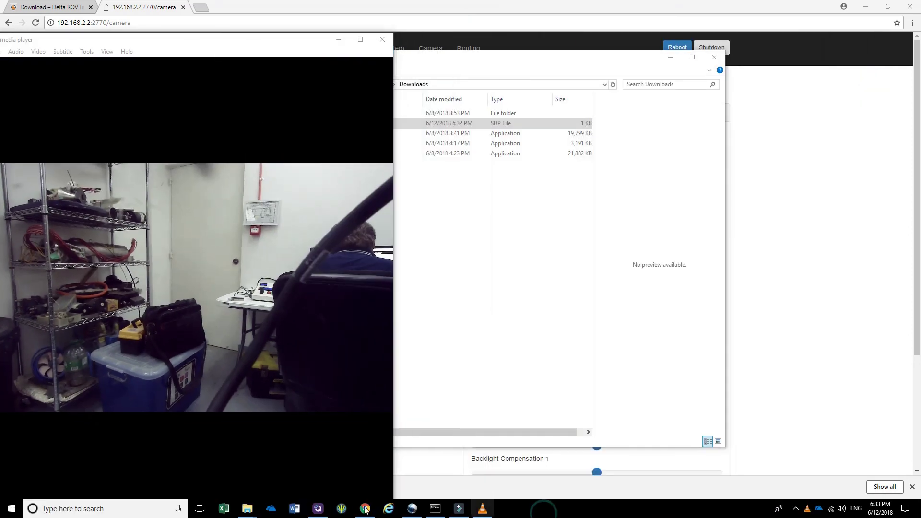
pyautogui.click(318, 510)
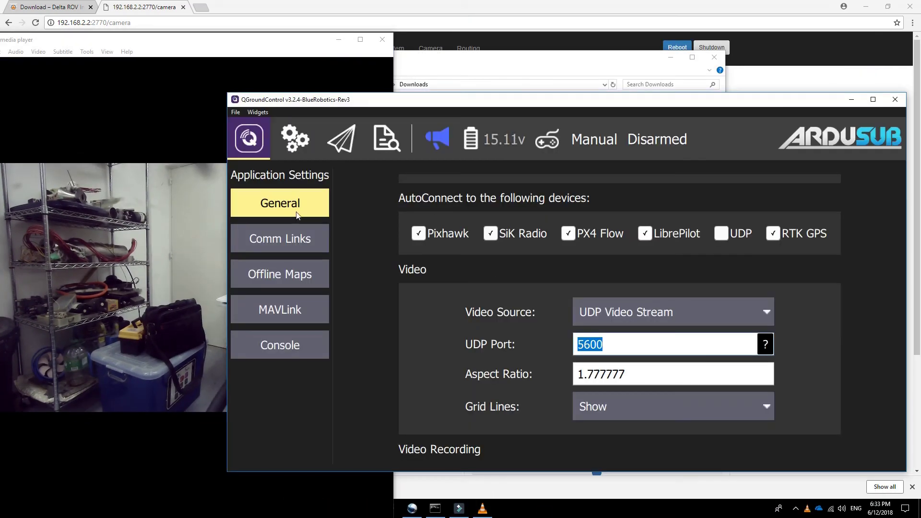
pyautogui.click(338, 156)
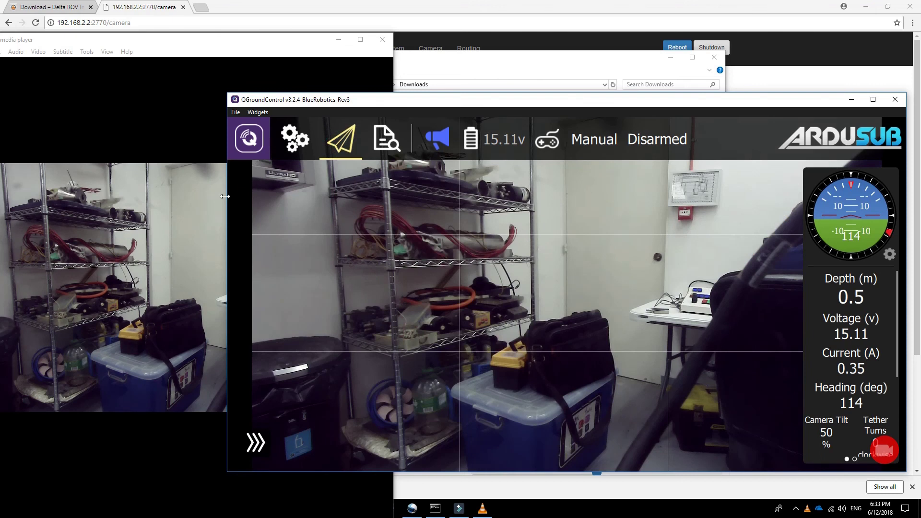
pyautogui.moveTo(308, 100); pyautogui.dragTo(503, 99)
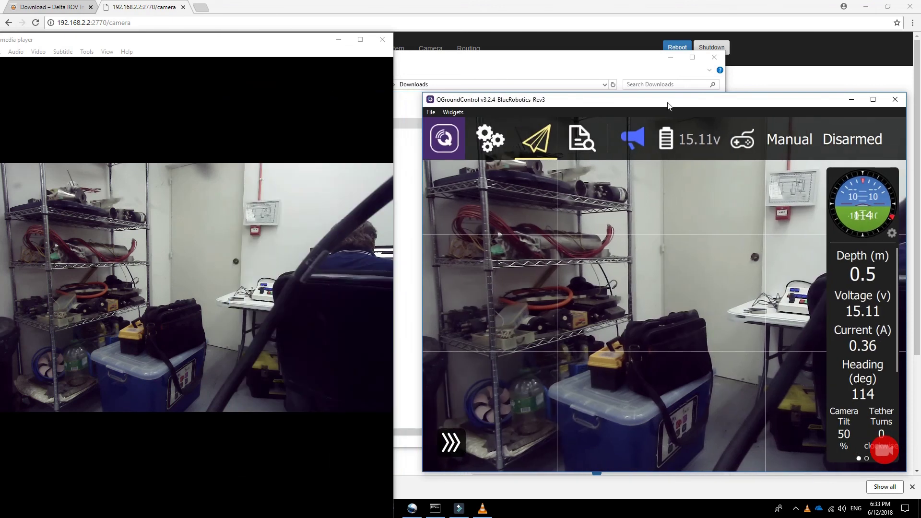
# Move the QGroundControl and VLC windows closer together to view both streams, and close VLC media player.
pyautogui.moveTo(668, 101); pyautogui.dragTo(599, 89)
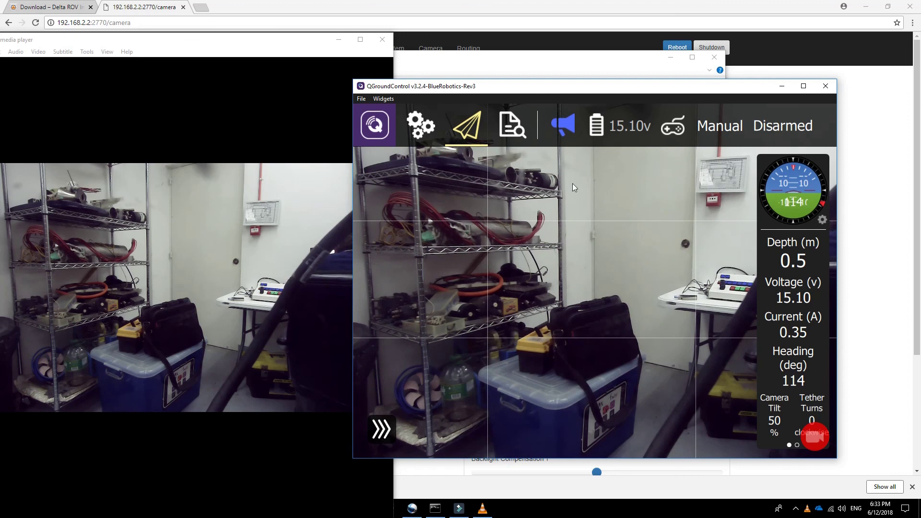
pyautogui.moveTo(231, 40); pyautogui.dragTo(325, 52)
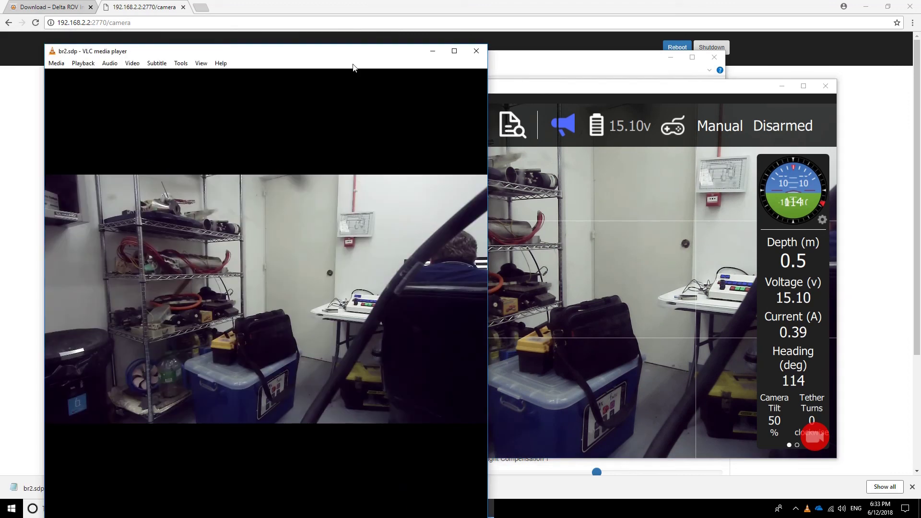
pyautogui.click(477, 51)
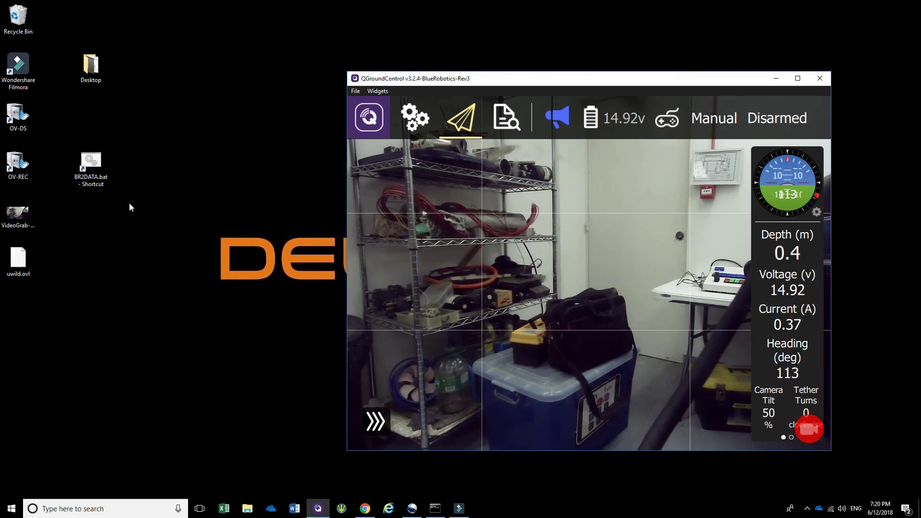
# Open Oceanvault Recorder from the OV-REC desktop shortcut and load the BlueROV2 Camera preset as the IP camera video input.
pyautogui.doubleClick(18, 163)
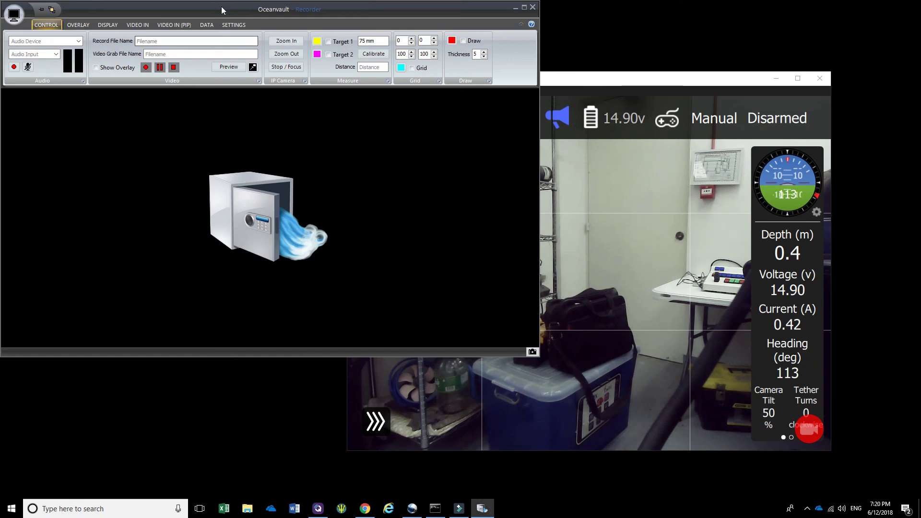
pyautogui.moveTo(221, 10); pyautogui.dragTo(413, 108)
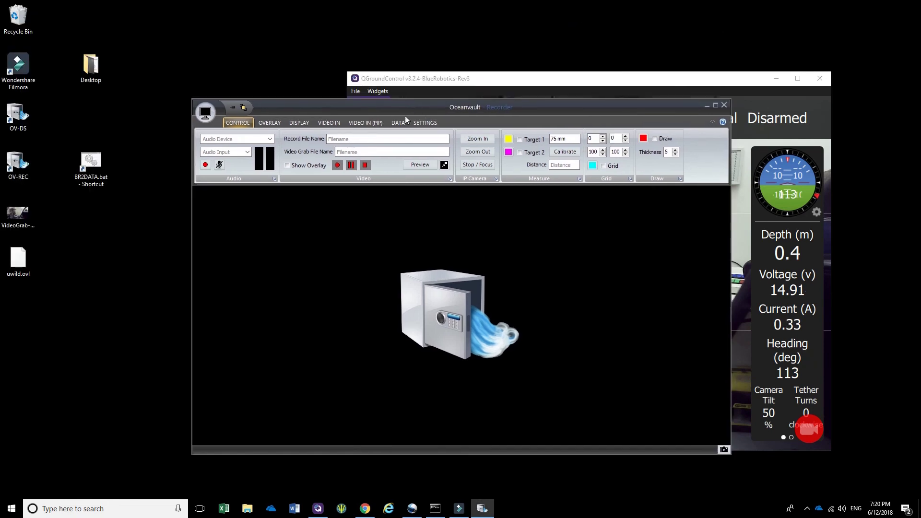
pyautogui.click(336, 124)
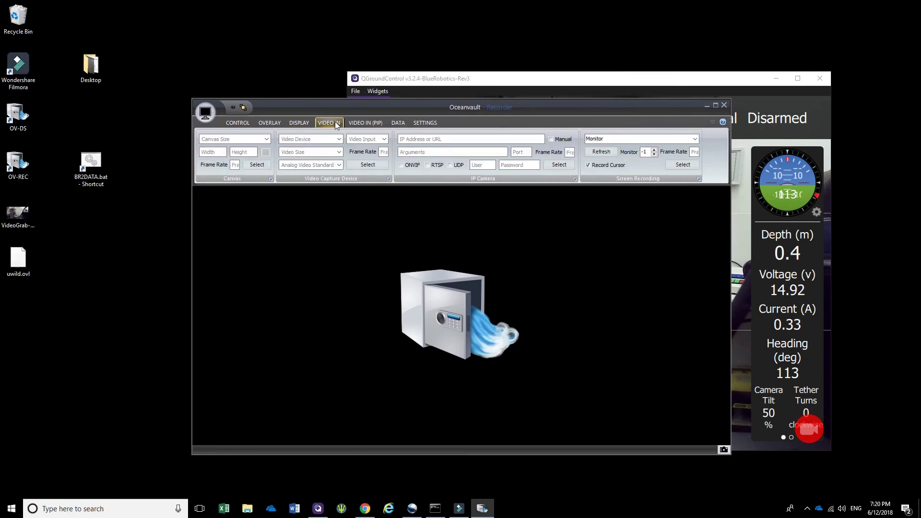
pyautogui.click(574, 178)
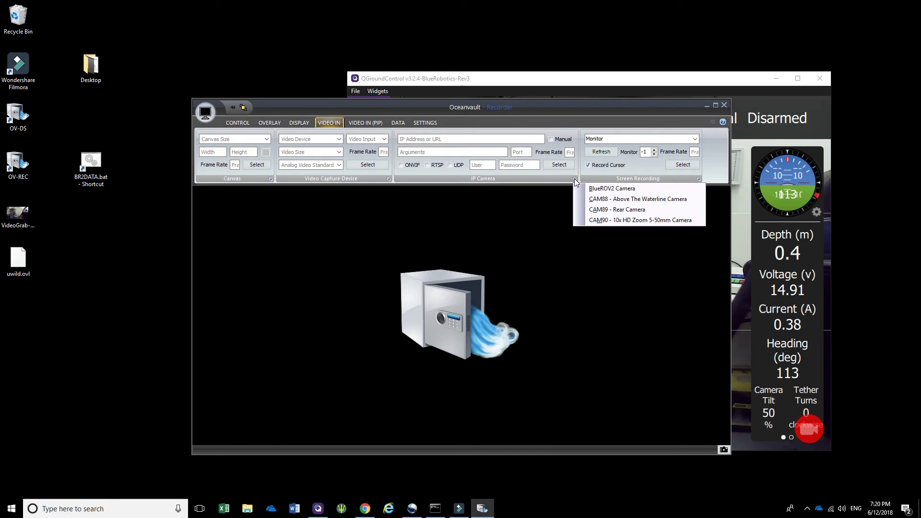
pyautogui.click(599, 188)
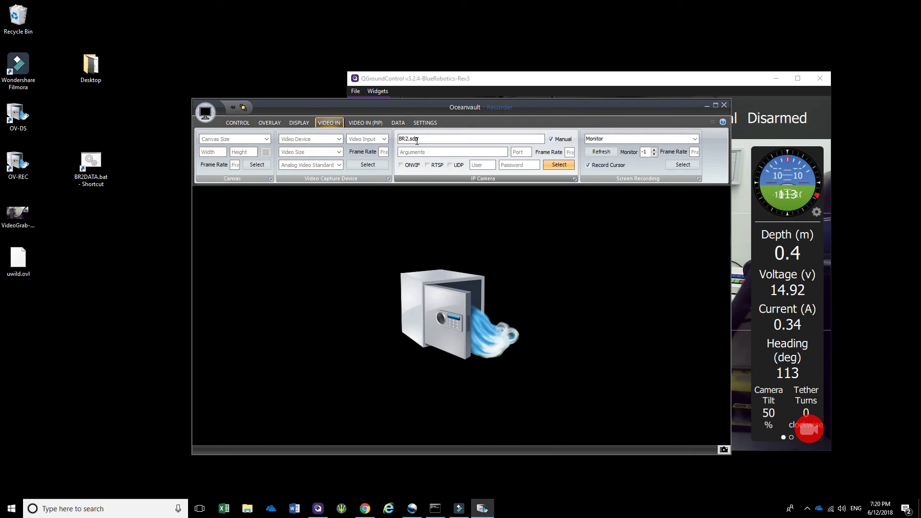
# Start the Recorder's video preview and arrange its window beside QGroundControl to compare the two camera streams.
pyautogui.click(240, 124)
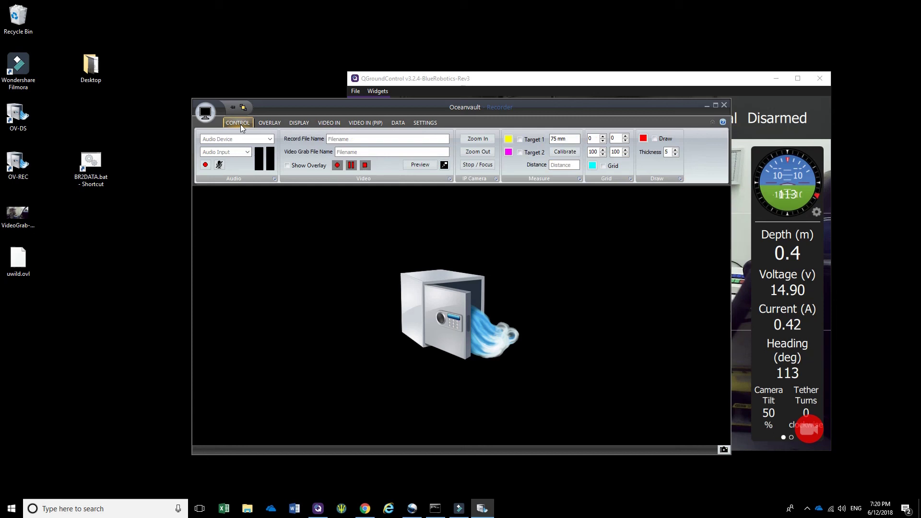
pyautogui.click(422, 165)
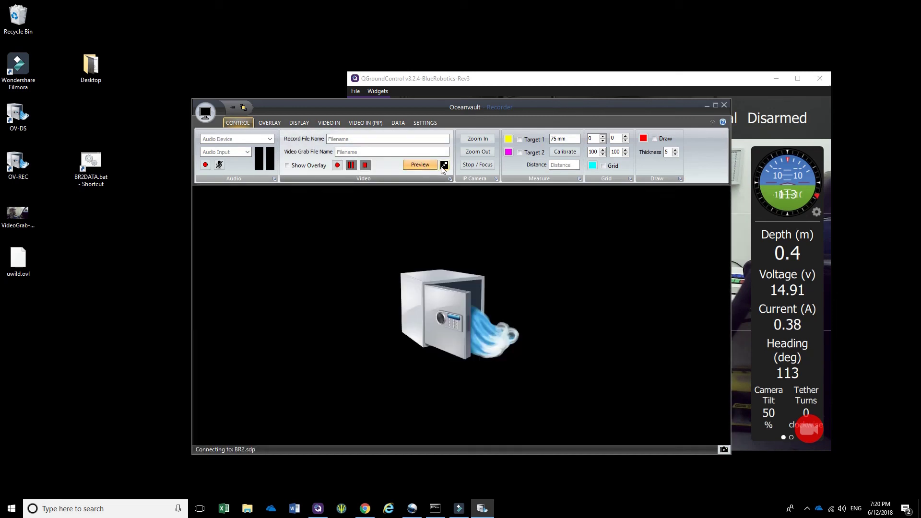
pyautogui.moveTo(498, 103); pyautogui.dragTo(366, 112)
pyautogui.moveTo(562, 86); pyautogui.dragTo(611, 100)
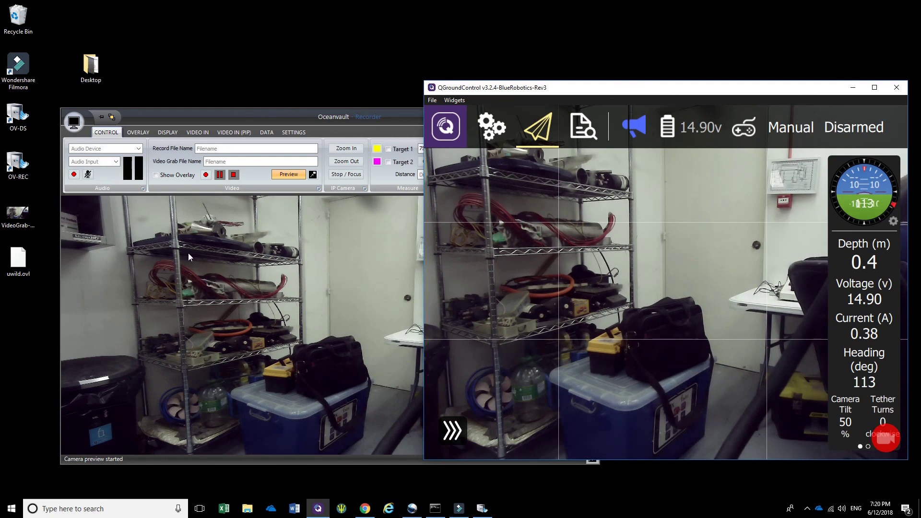
pyautogui.click(285, 116)
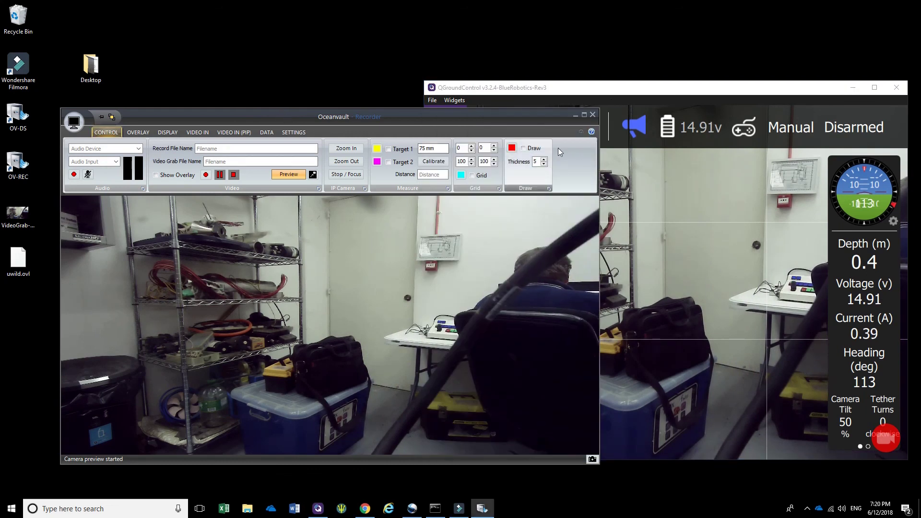
# Close Oceanvault Recorder and move the QGroundControl window toward the middle of the desktop.
pyautogui.click(593, 115)
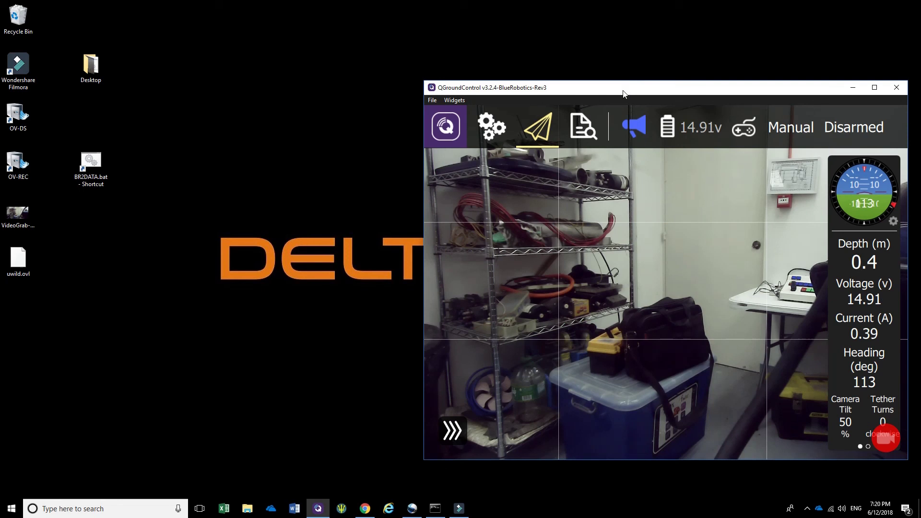
pyautogui.moveTo(640, 90); pyautogui.dragTo(486, 86)
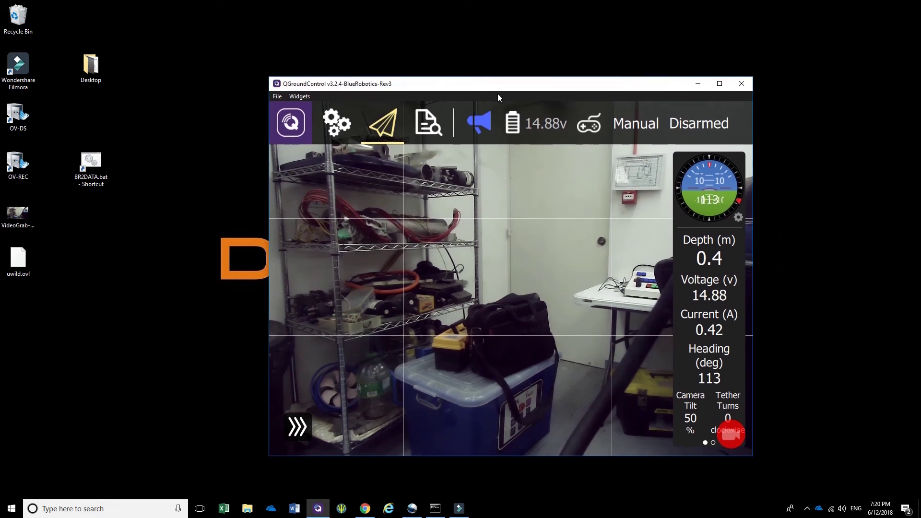